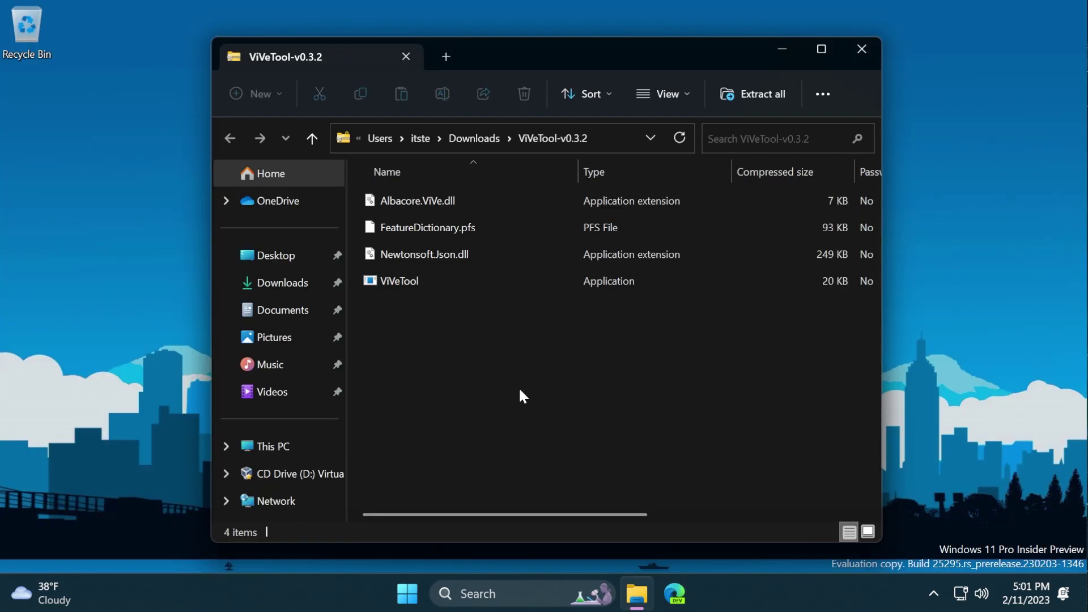
- Extract the ViVeTool archive into C:\Windows\System32, granting administrator permission to copy the files
left_click(756, 94)
left_click(737, 218)
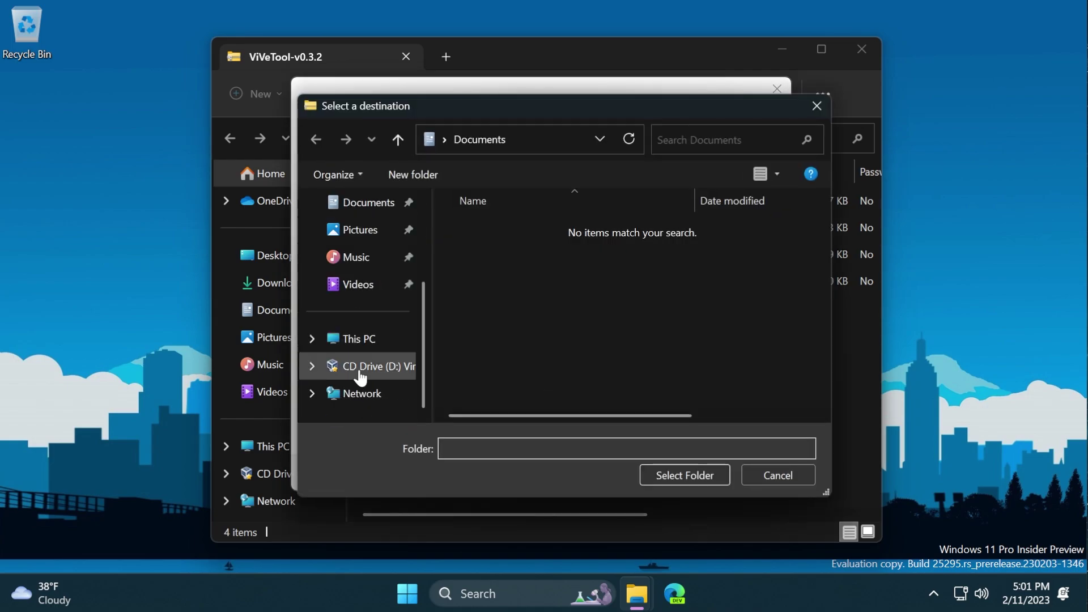
left_click(369, 347)
double_click(529, 238)
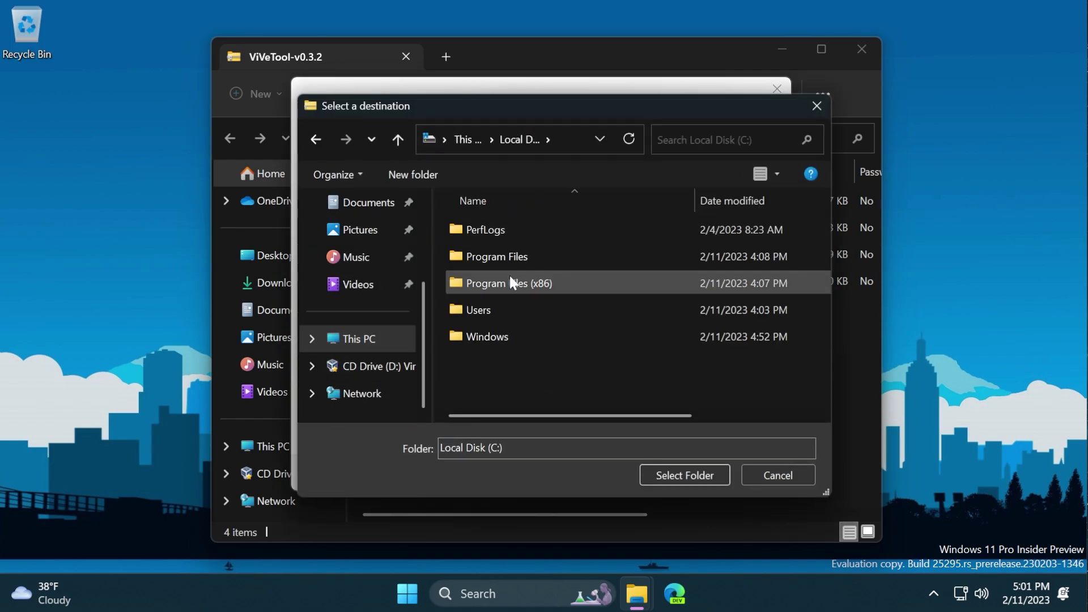
double_click(513, 333)
scroll(537, 271, "down", 20)
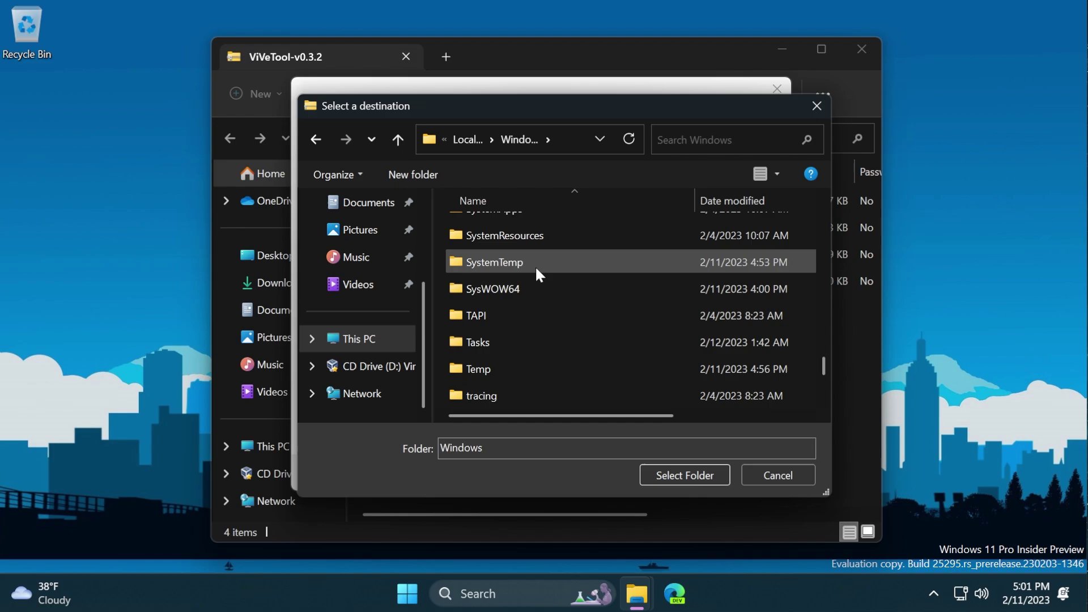
scroll(536, 270, "up", 5)
left_click(522, 306)
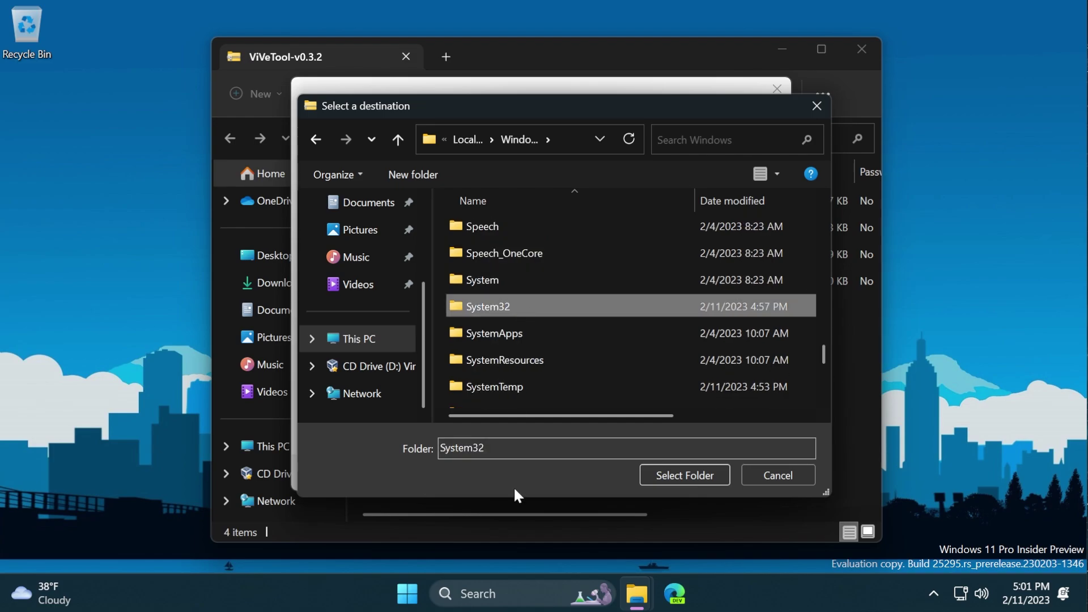
left_click(674, 475)
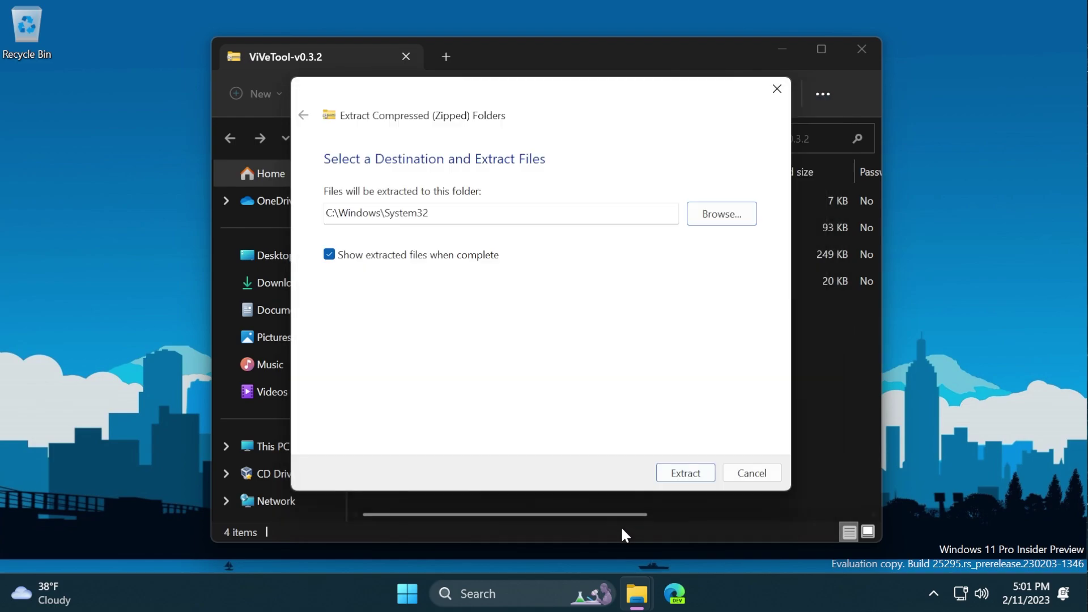
left_click(675, 474)
left_click(281, 278)
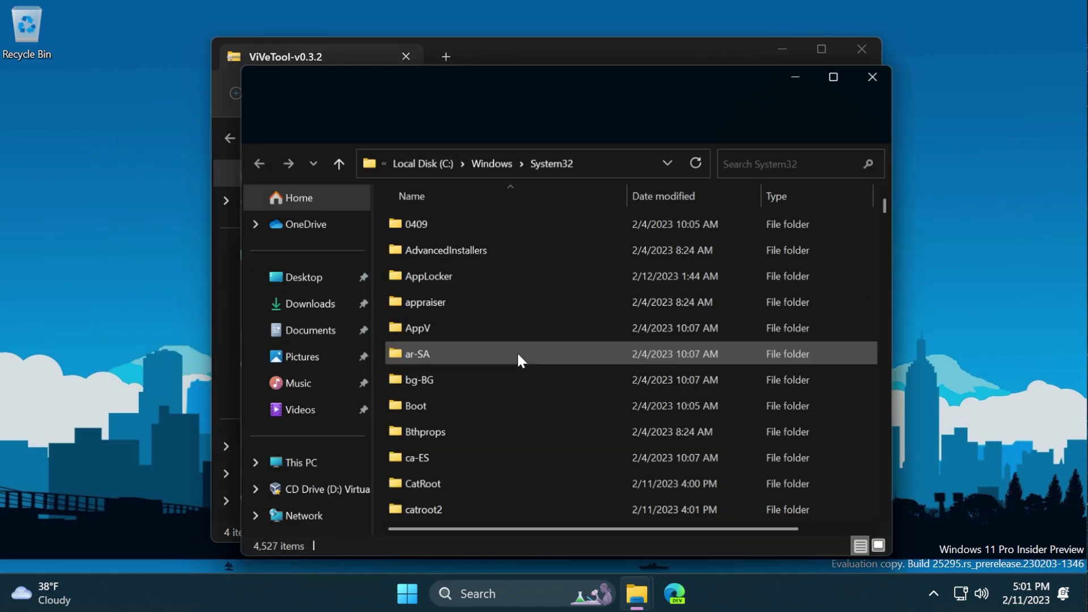
- Close the Explorer windows and launch Command Prompt as administrator
left_click(879, 64)
left_click(861, 49)
left_click(496, 585)
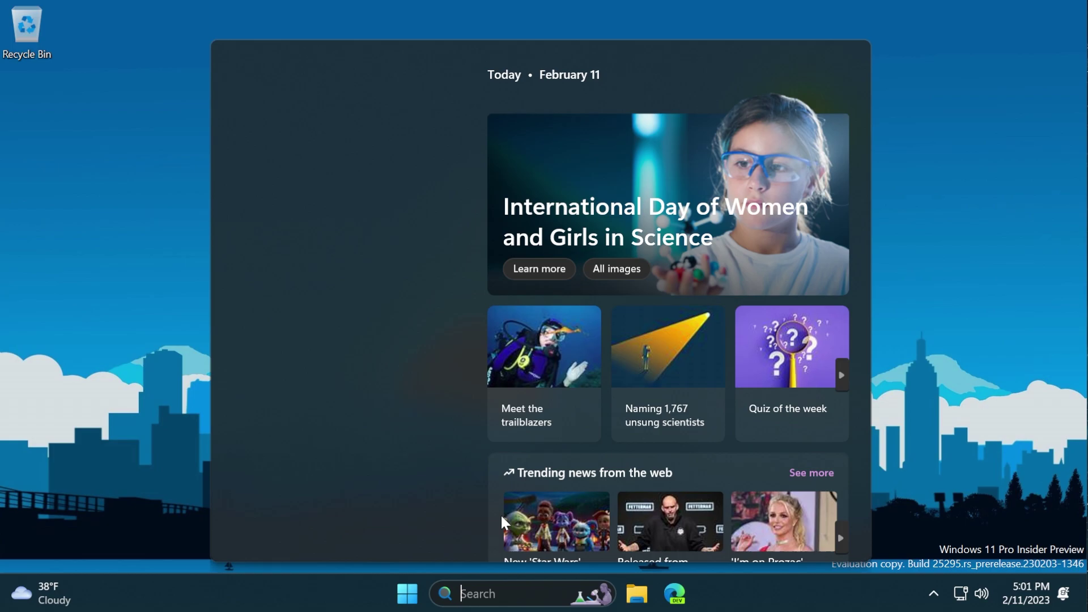
type("cmd")
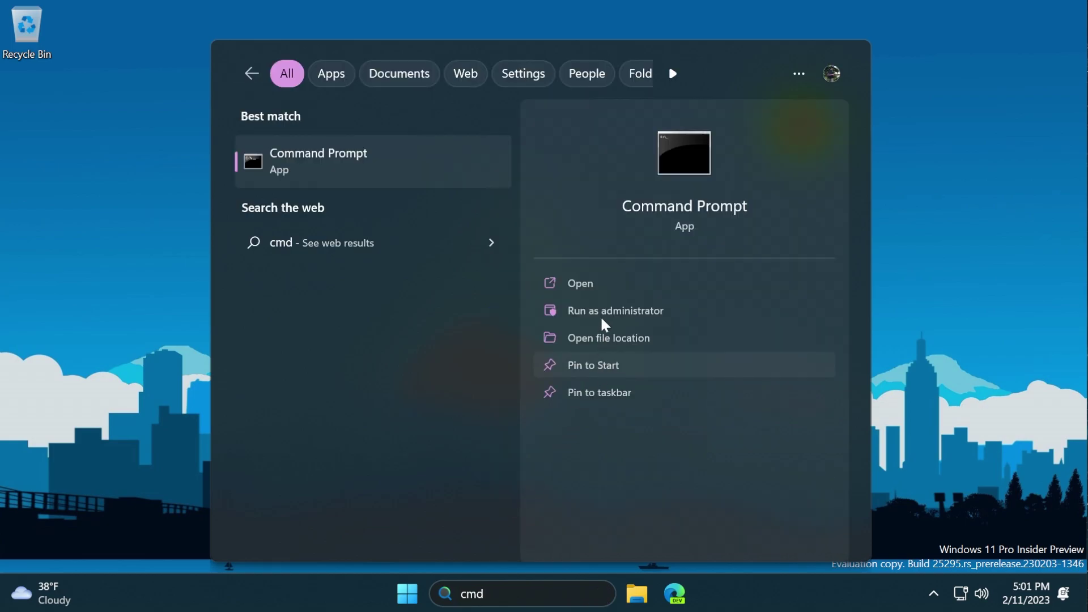
left_click(600, 312)
left_click(462, 439)
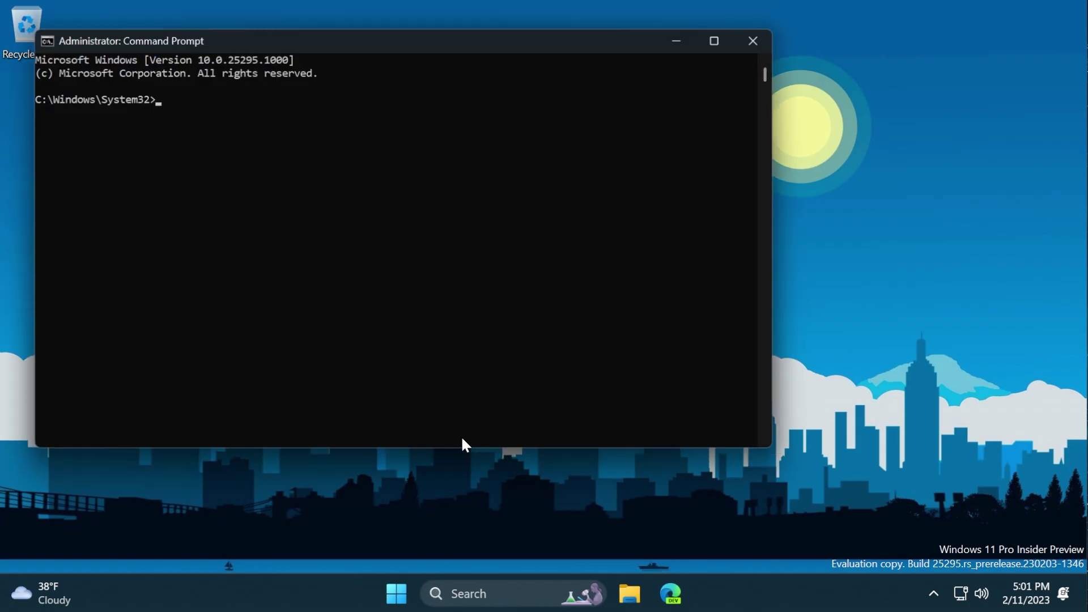
left_click_drag(377, 9, 451, 99)
- Enable feature IDs 42623125, 41058795 and 41539325 with pasted vivetool /enable /id commands
left_click(344, 221)
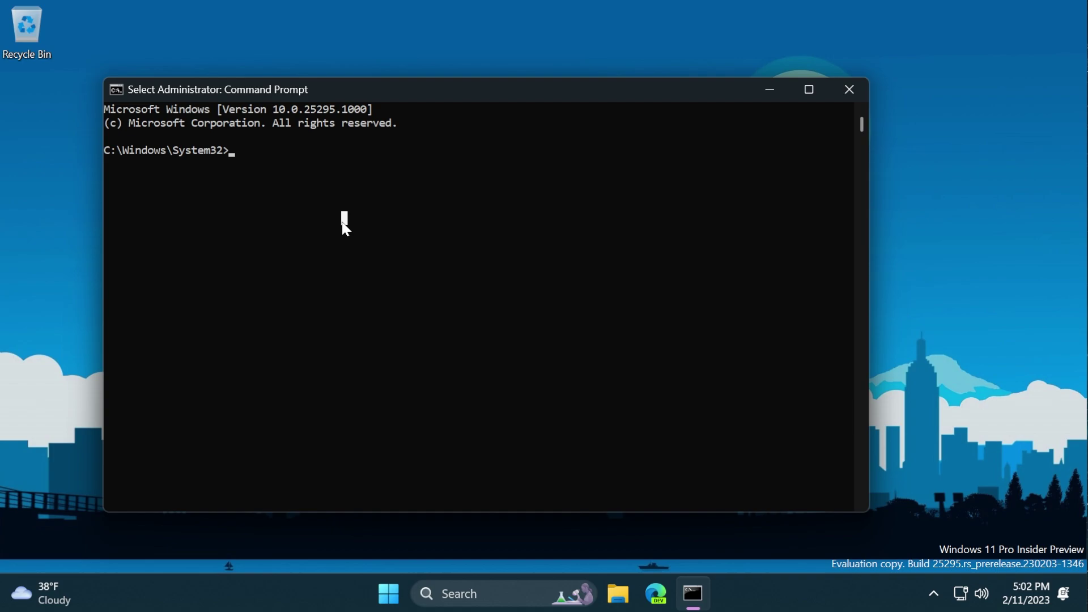
left_click_drag(305, 190, 311, 204)
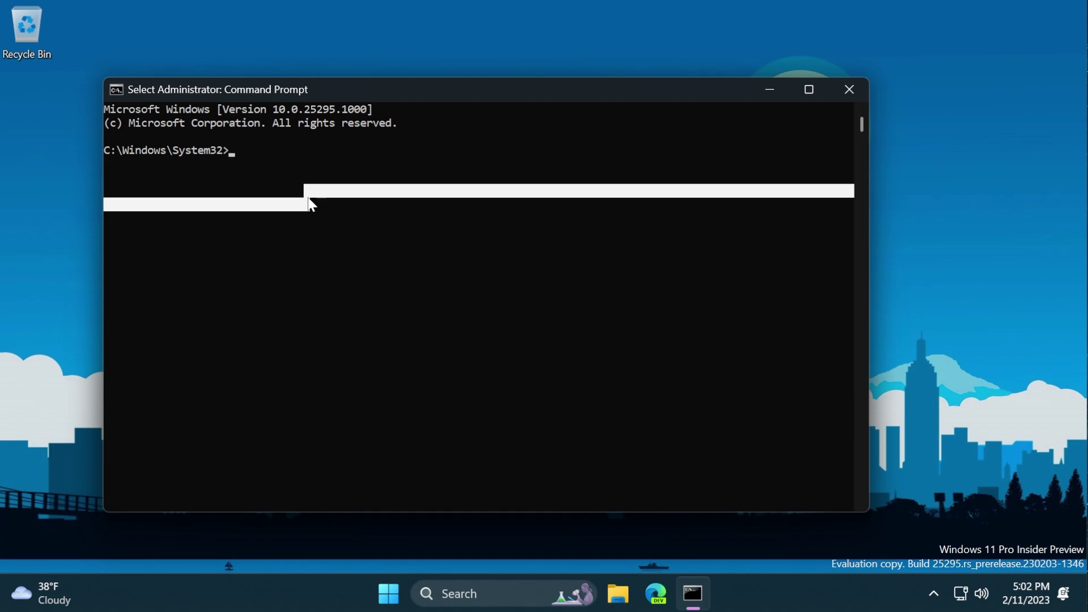
right_click(309, 202)
right_click(309, 207)
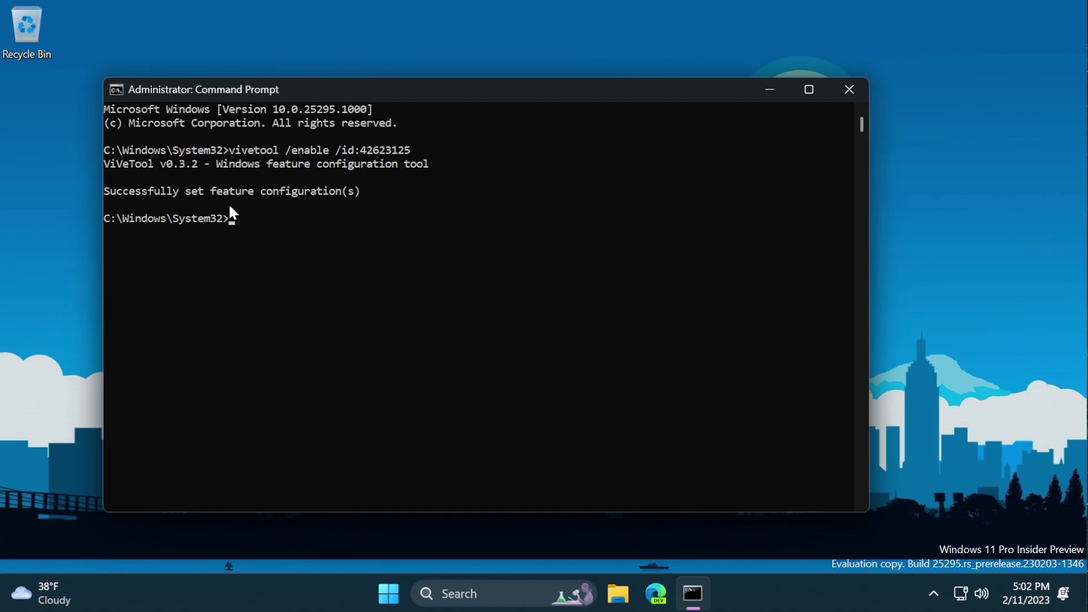
left_click(357, 316)
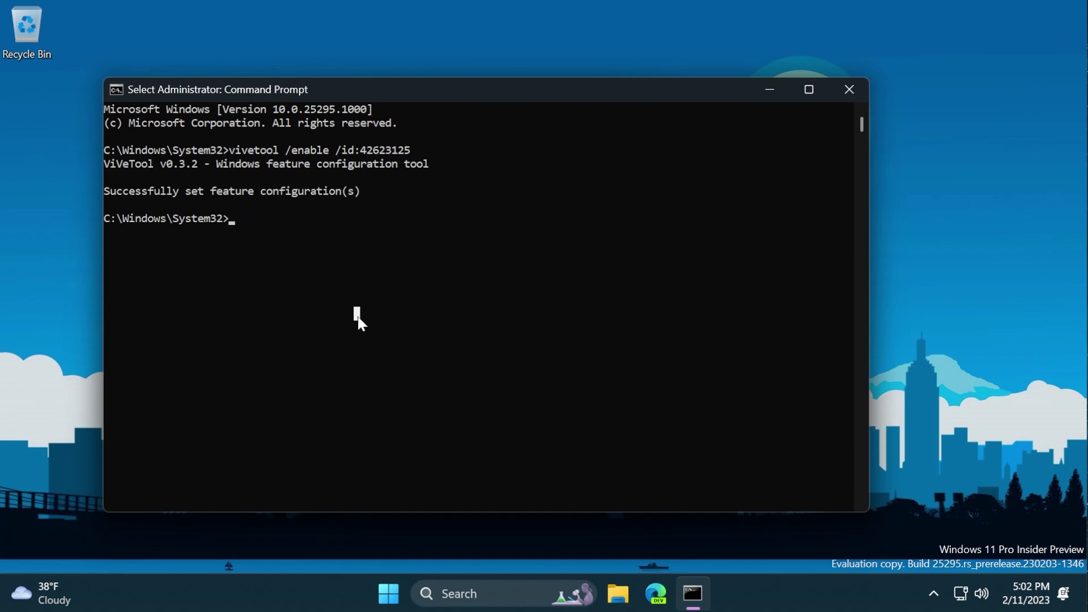
right_click(357, 315)
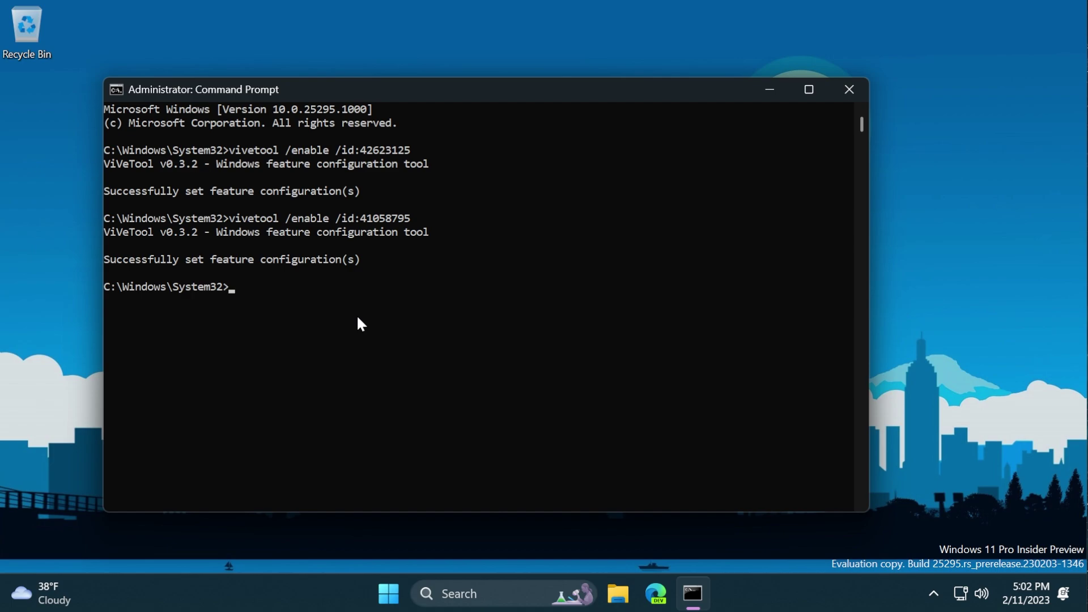
right_click(305, 352)
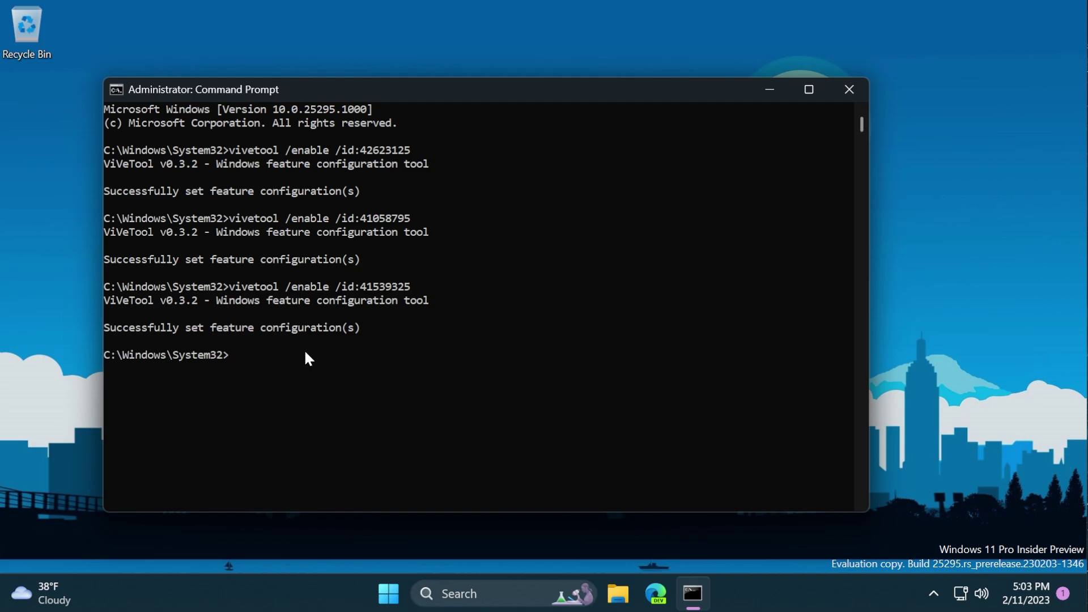
left_click(306, 360)
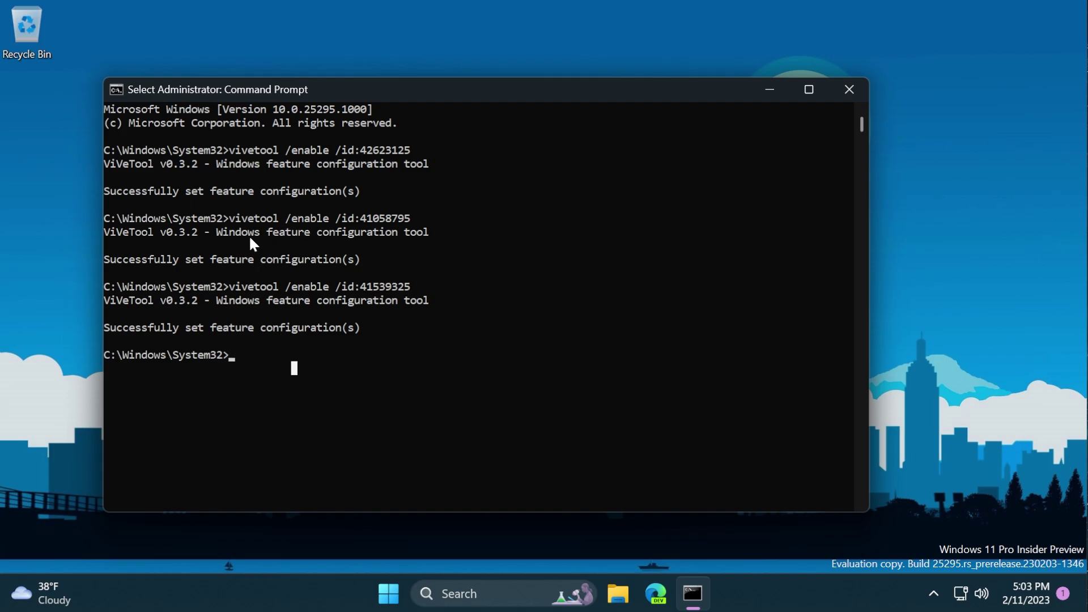
- Close Command Prompt and restart Windows from the Start button's Shut down or sign out menu
left_click(838, 94)
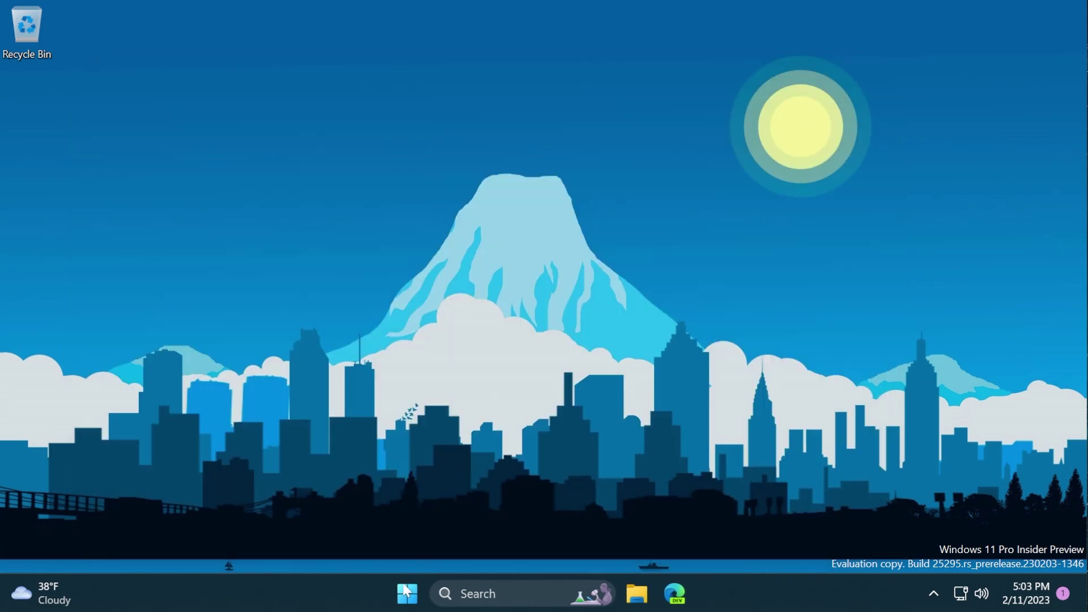
right_click(408, 593)
mouse_move(434, 527)
left_click(524, 522)
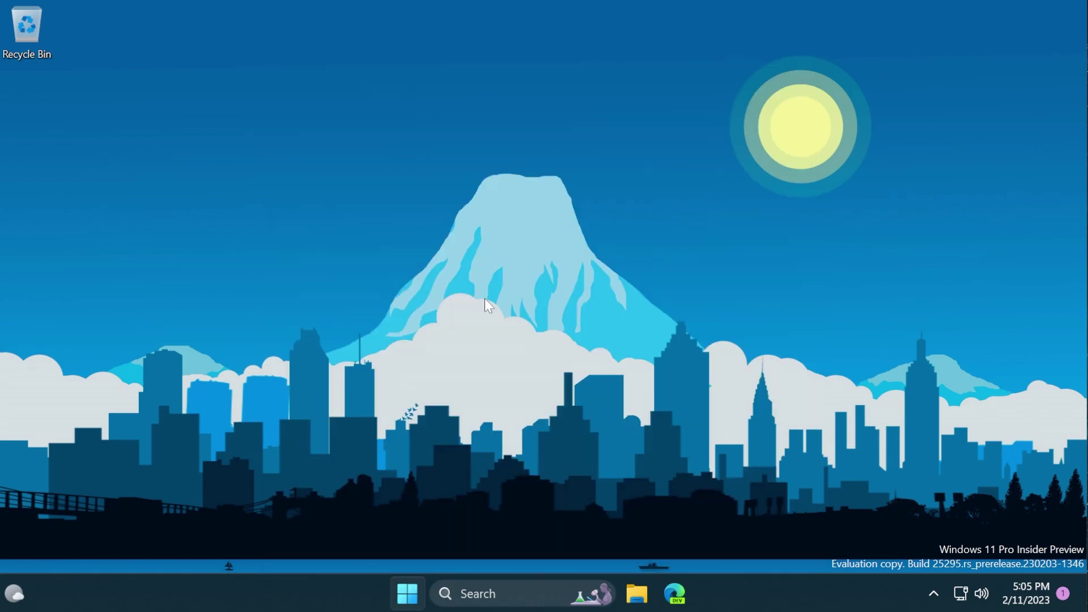
key("super")
- Open Settings to System > Clipboard and view the Suggested actions options
type("settings")
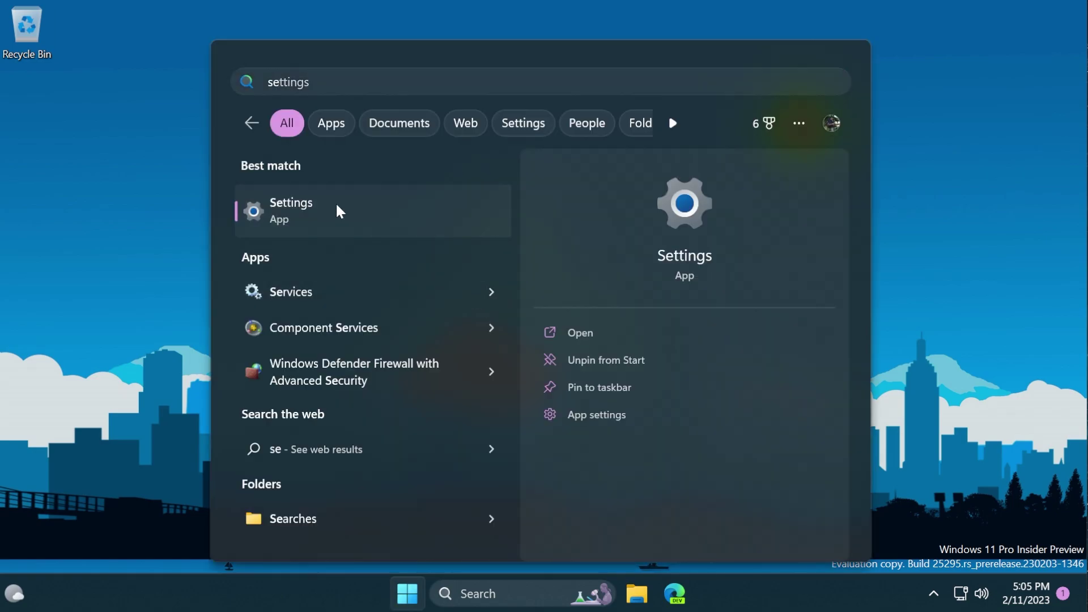
left_click(416, 235)
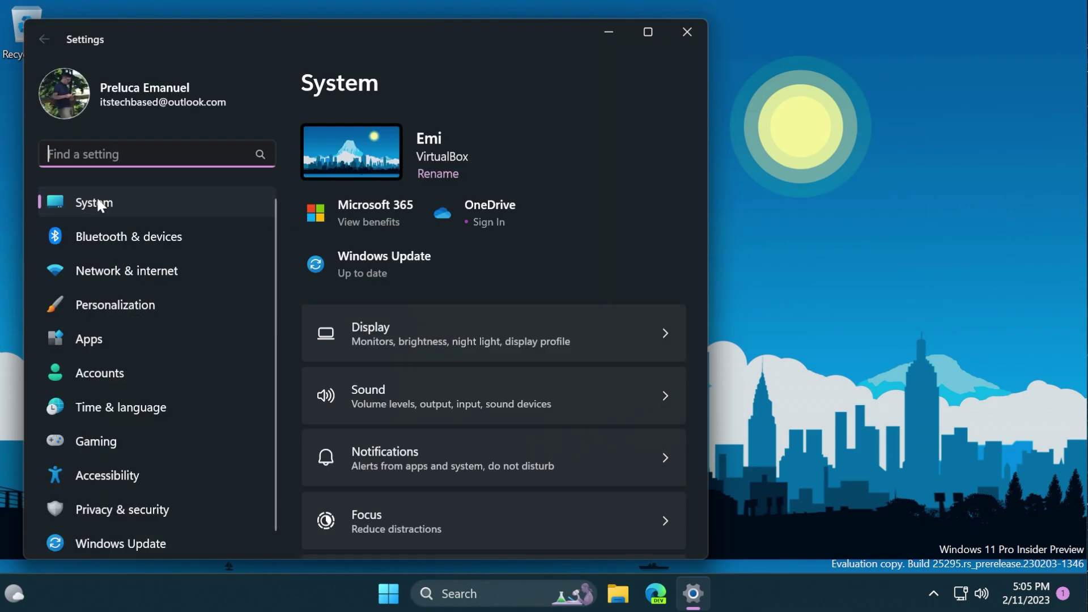
scroll(491, 345, "down", 10)
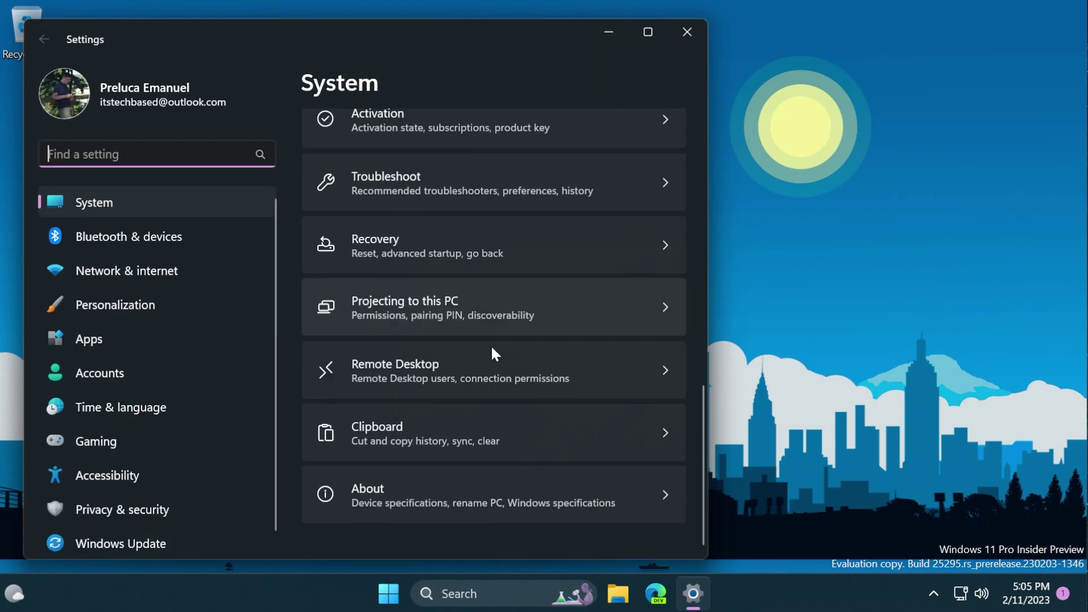
left_click(440, 429)
scroll(453, 372, "down", 5)
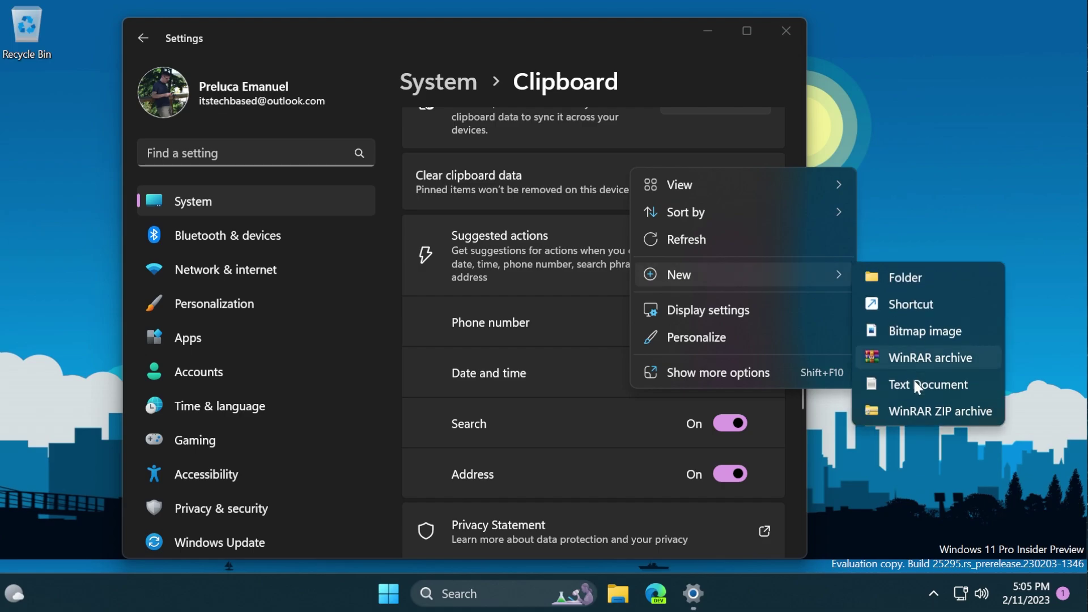
left_click(913, 380)
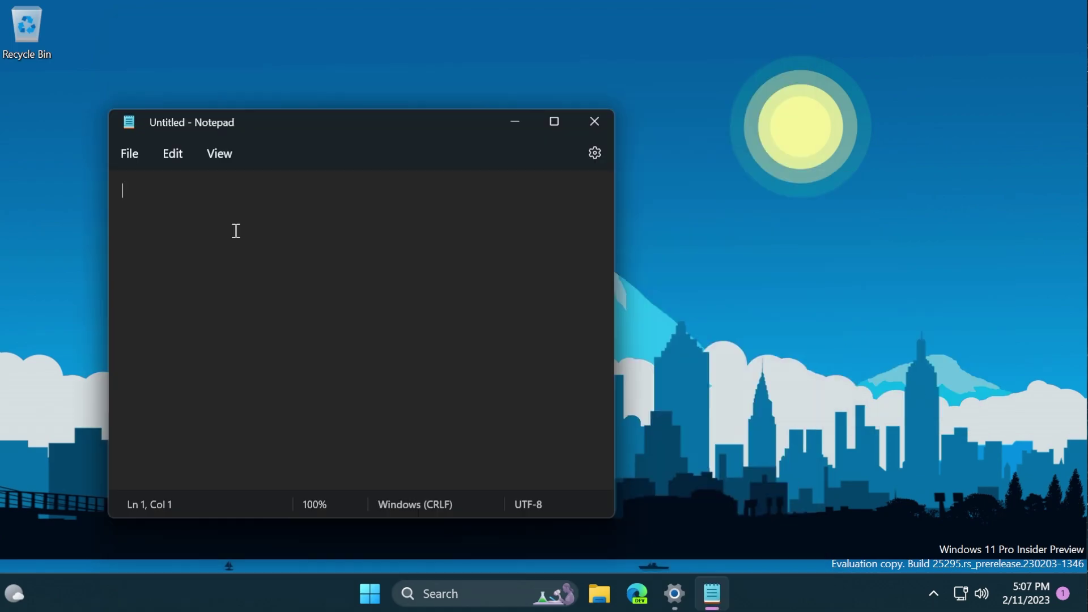
key("ctrl+v")
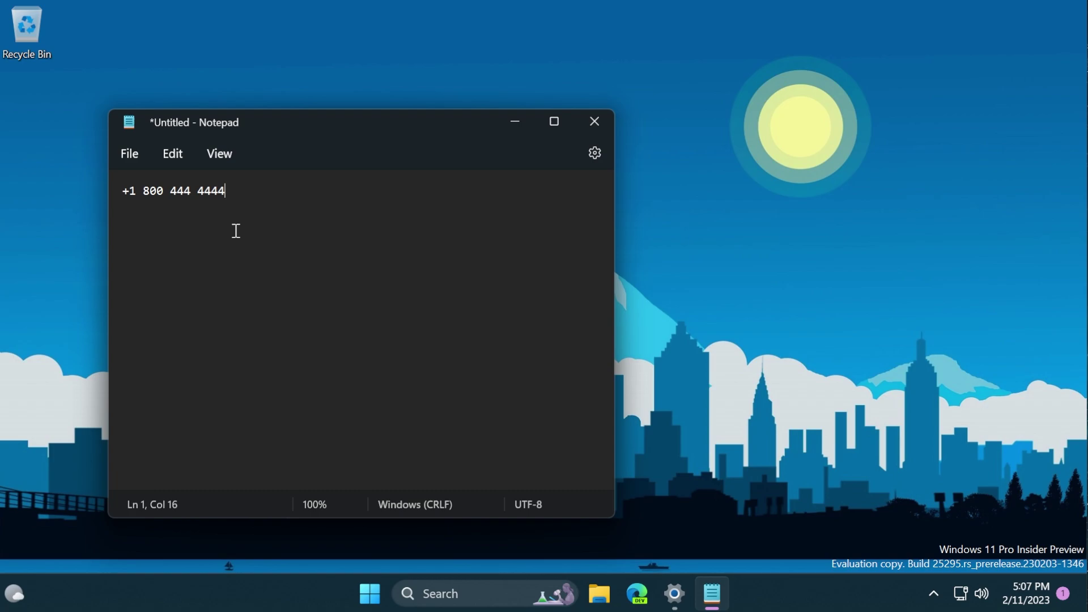
key("ctrl+a")
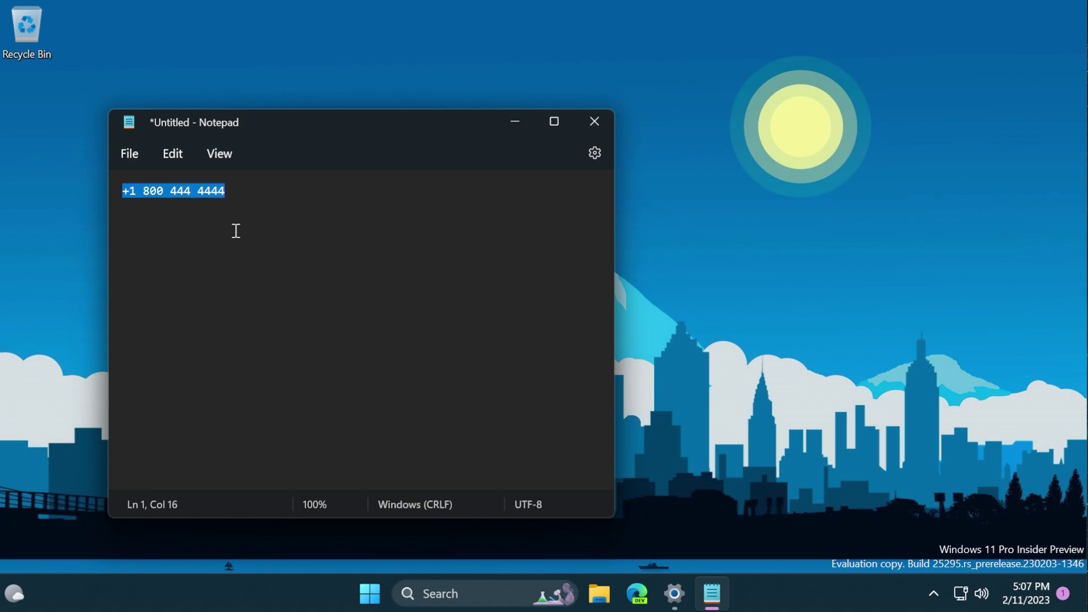
key("ctrl+c")
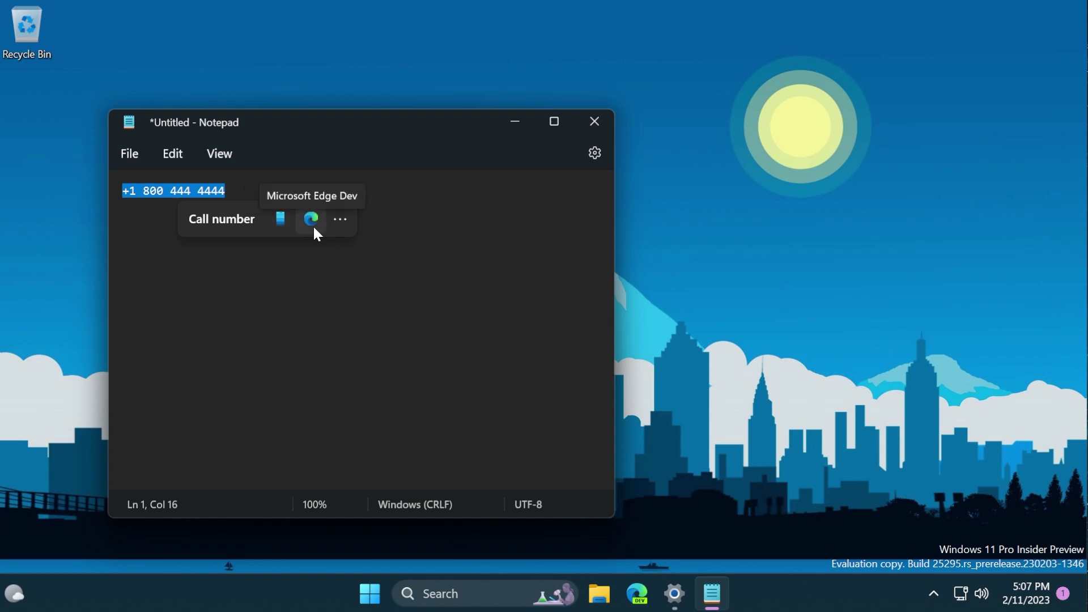
left_click(340, 220)
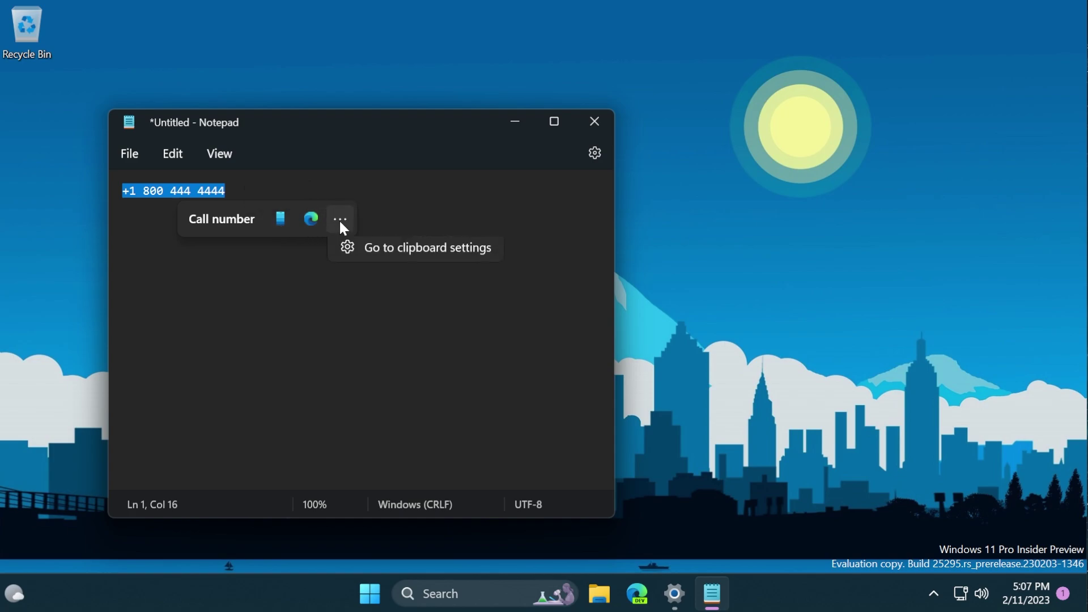
left_click(384, 204)
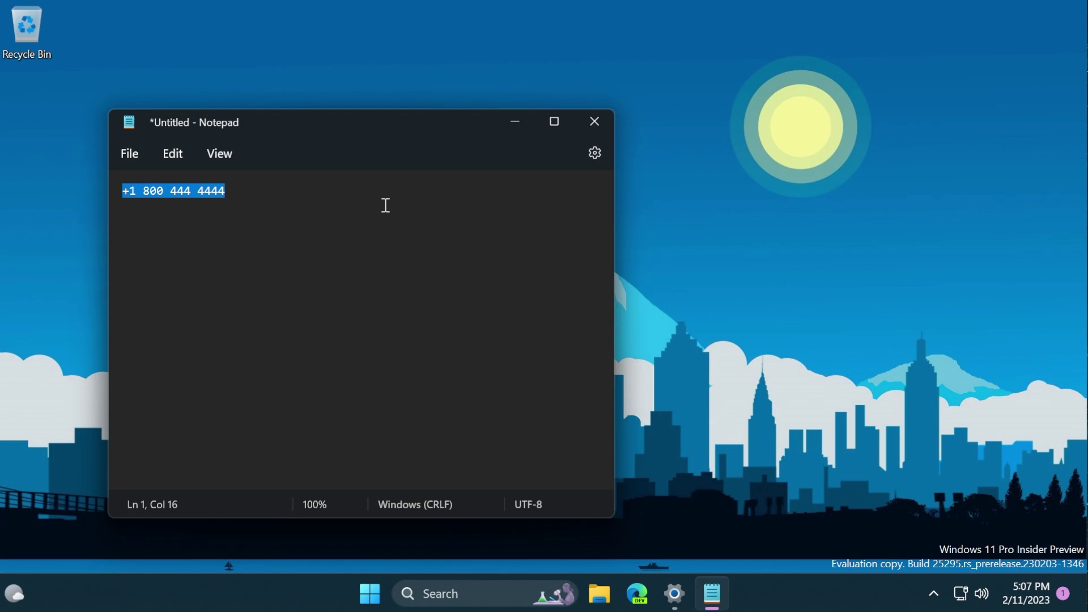
left_click(311, 201)
- Paste 14th February, dismiss its Create event suggestion, then delete the date
key("ctrl+a")
key("ctrl+v")
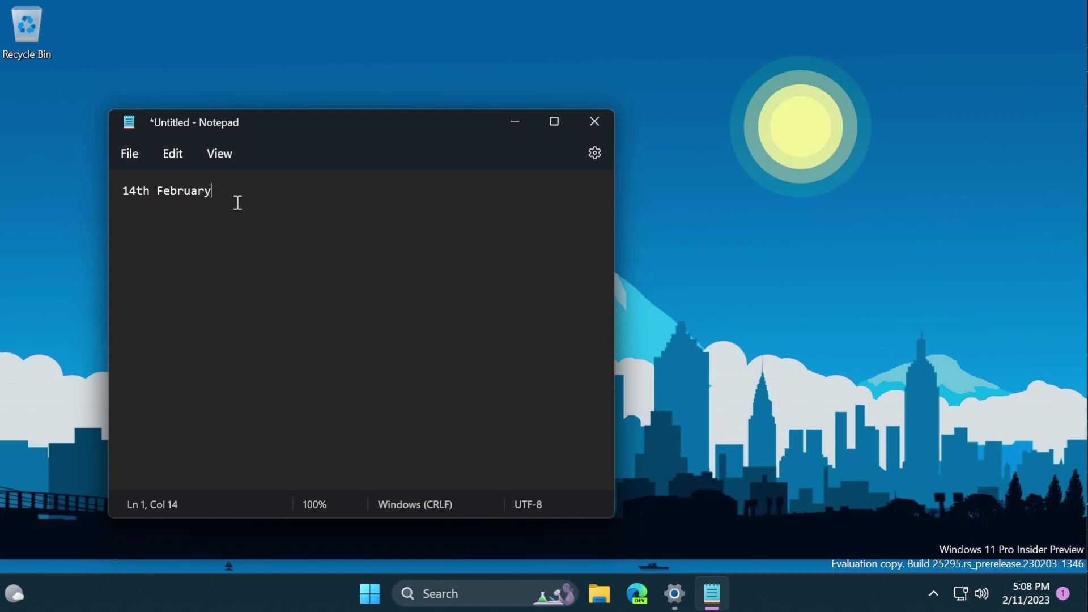
key("ctrl+a")
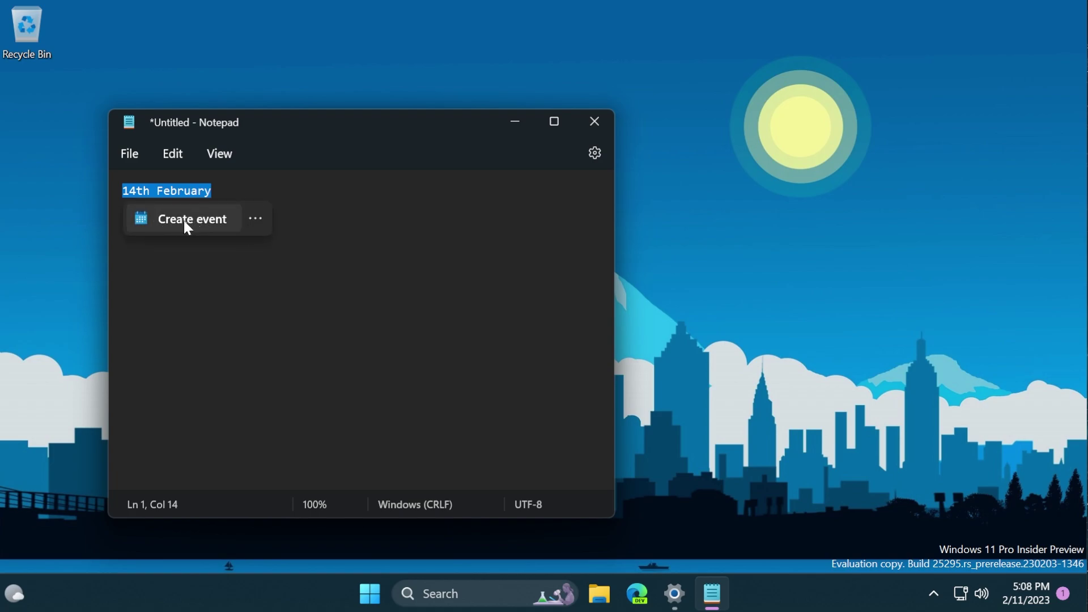
left_click(256, 219)
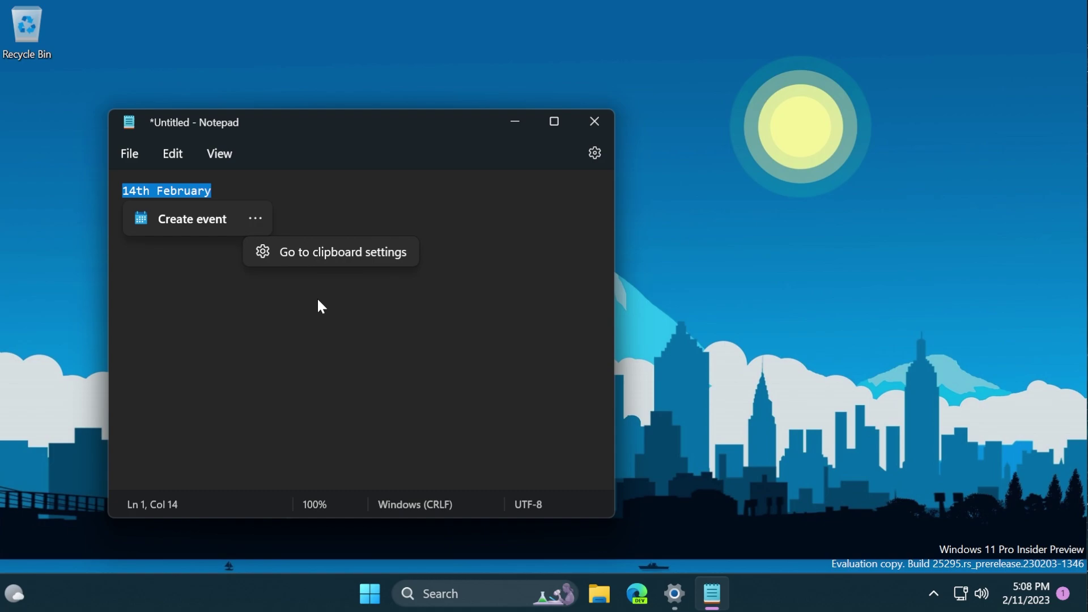
left_click(236, 191)
key("ctrl+a")
key("Delete")
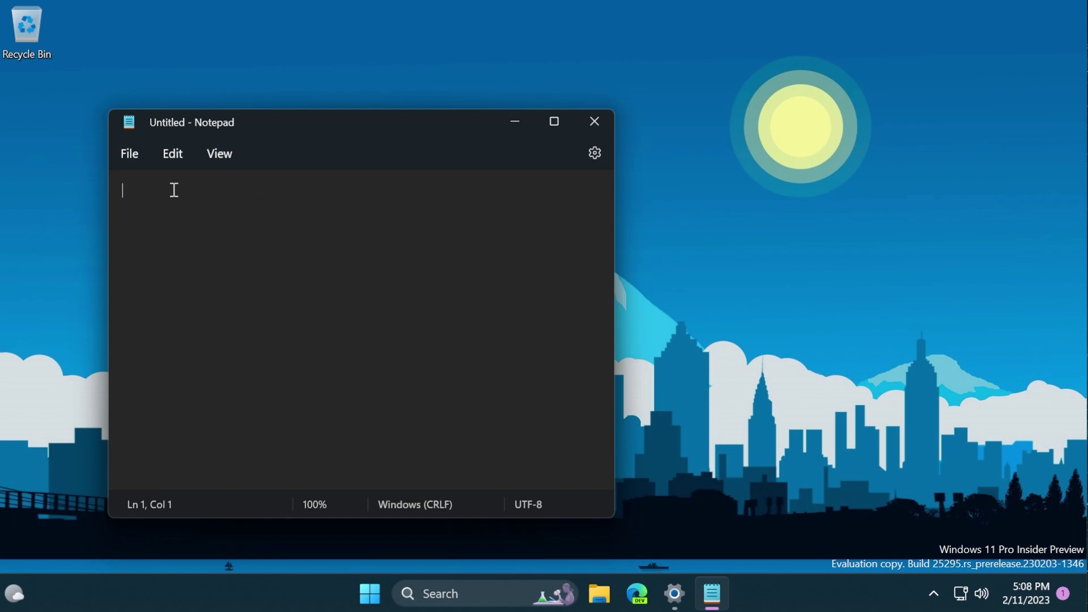
- Type and copy 'tech based', dismiss the Search the web suggestion, then clear the text
type("tec")
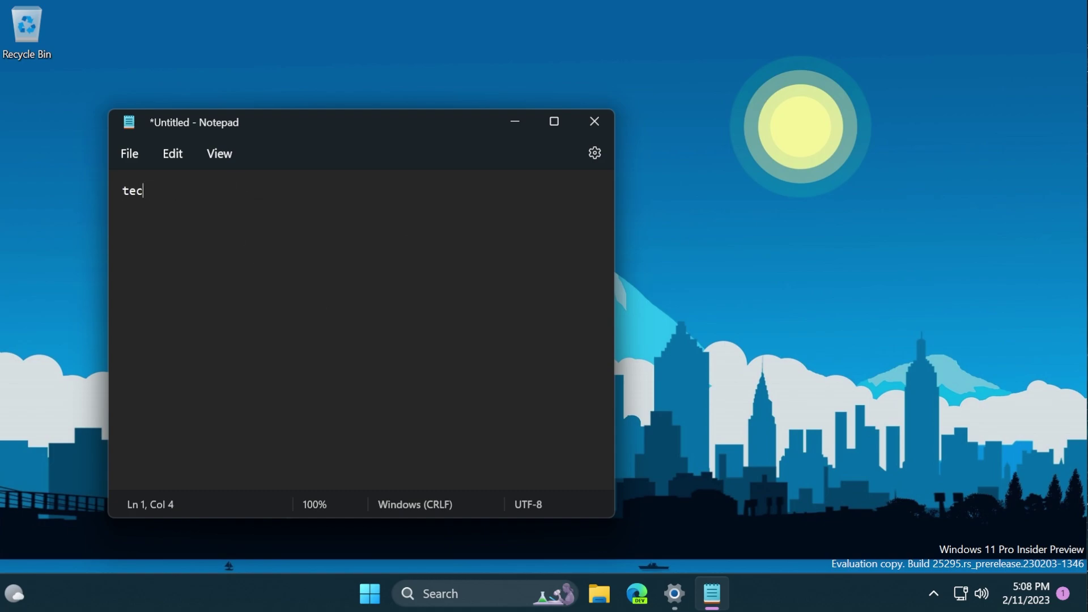
type("h based")
key("ctrl+a")
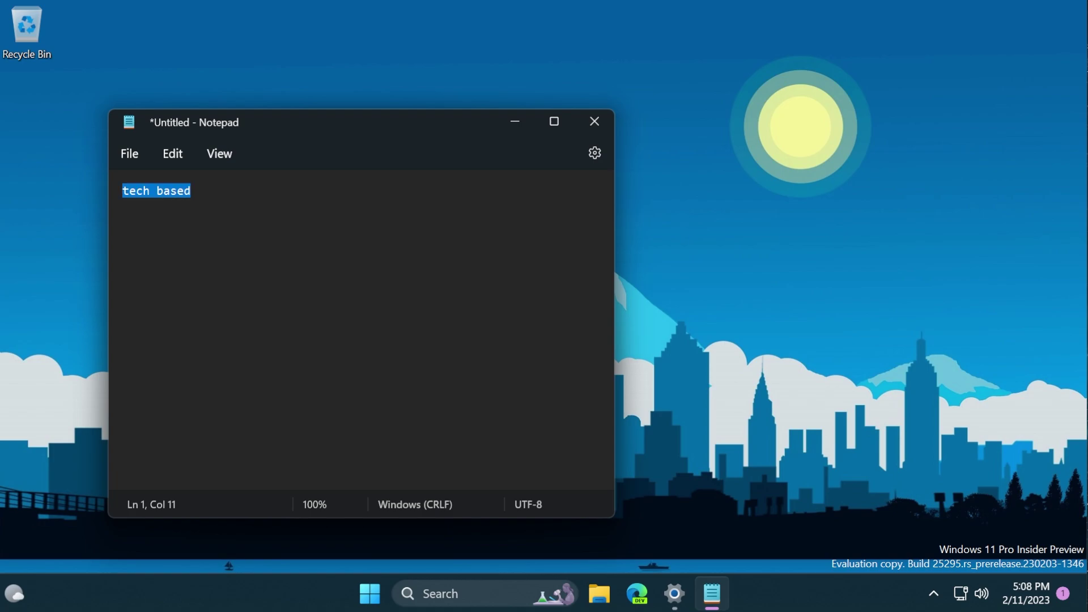
key("ctrl+c")
left_click(269, 218)
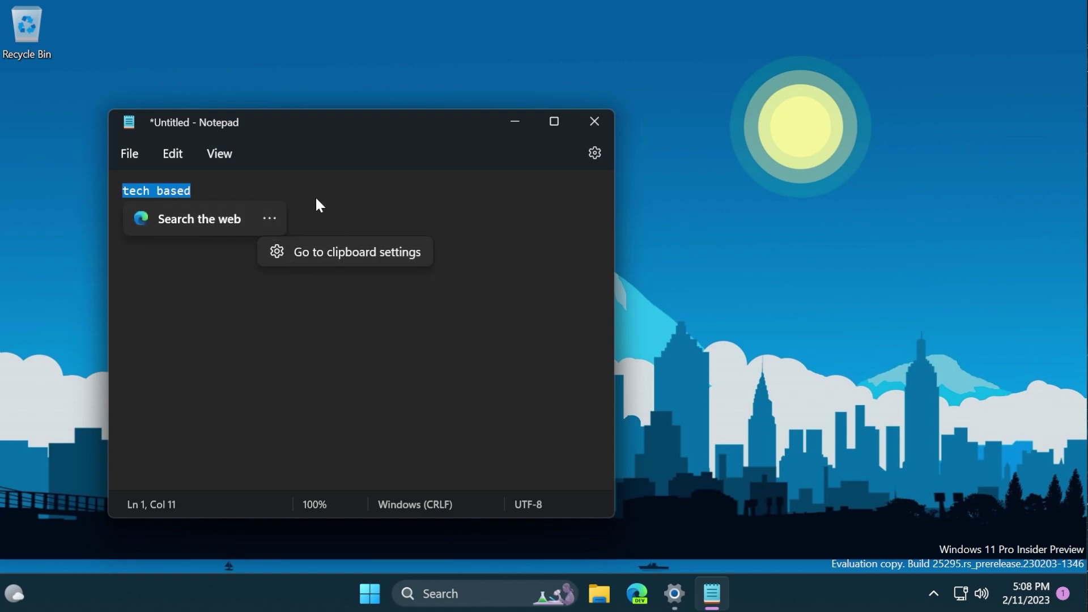
left_click(261, 190)
key("ctrl+a")
key("shift+Left")
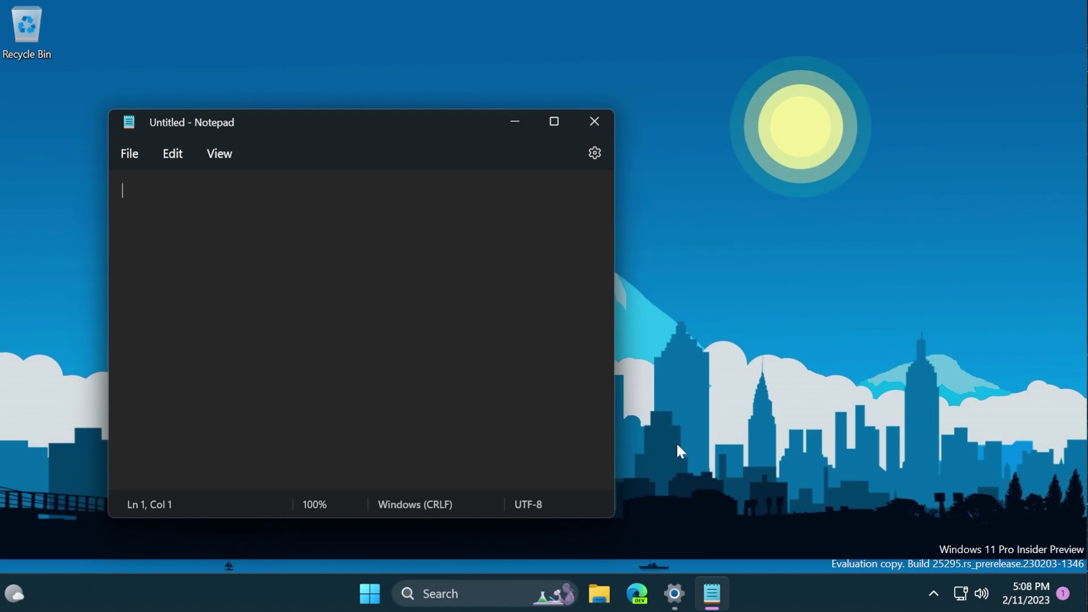
- Copy a sample street address to get Look up directions, then dismiss it and delete the address
key("ctrl+v")
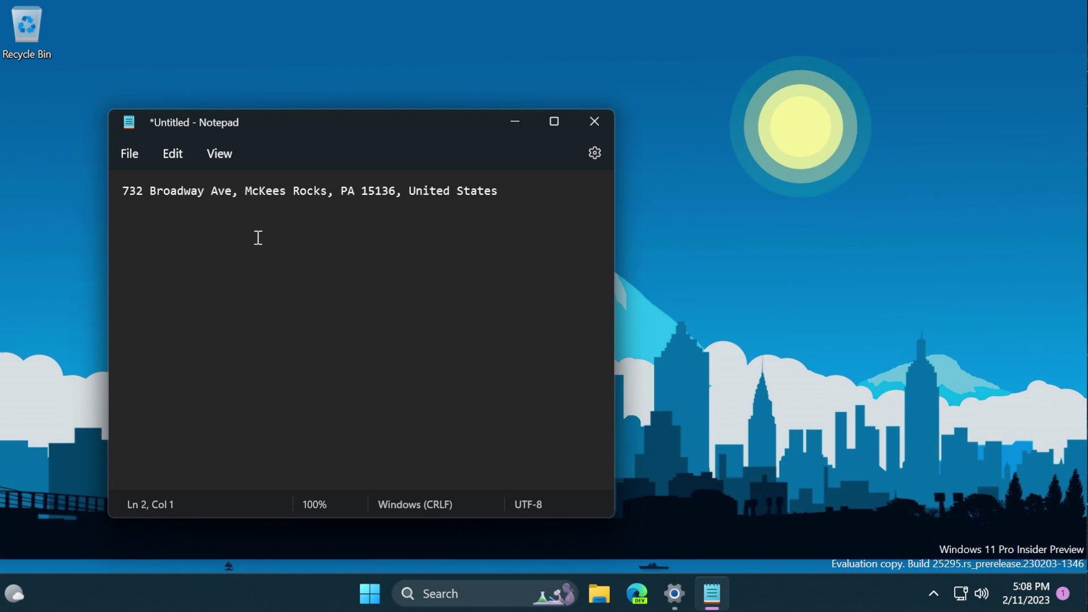
key("ctrl+a")
key("ctrl+c")
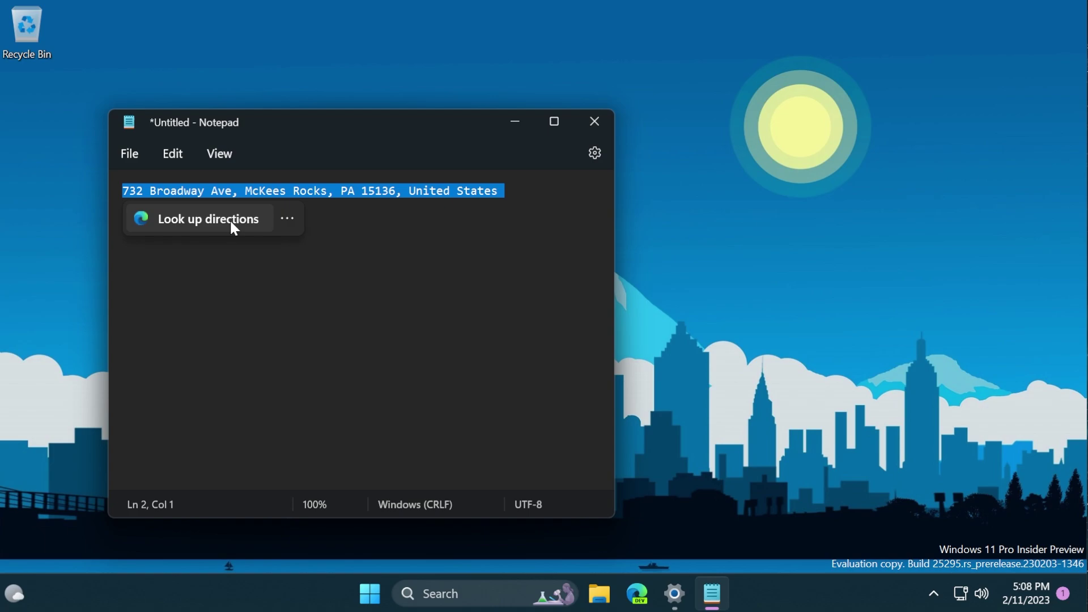
left_click(221, 275)
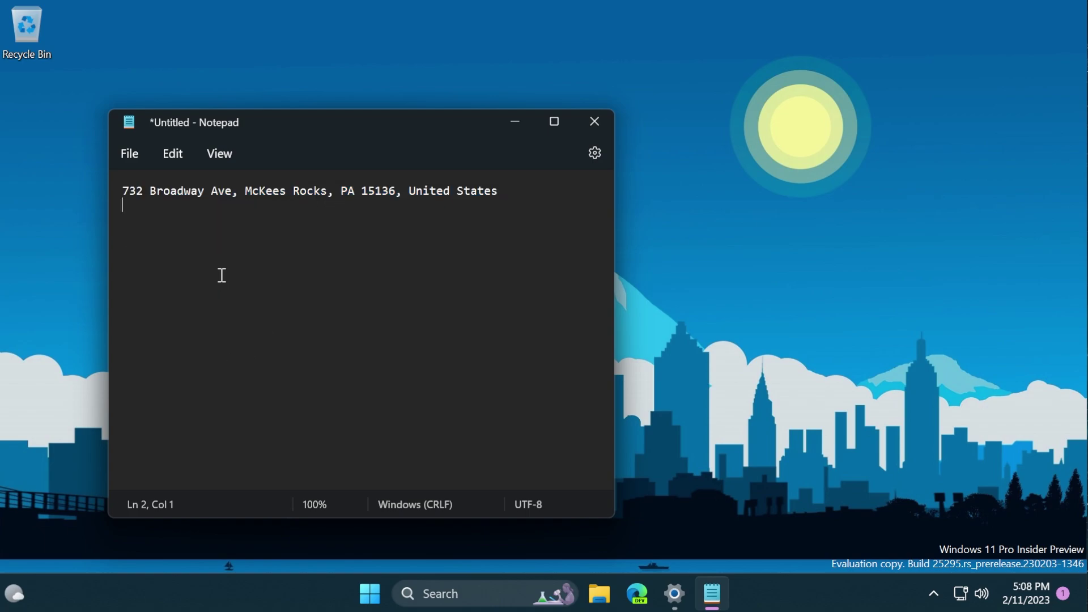
triple_click(486, 199)
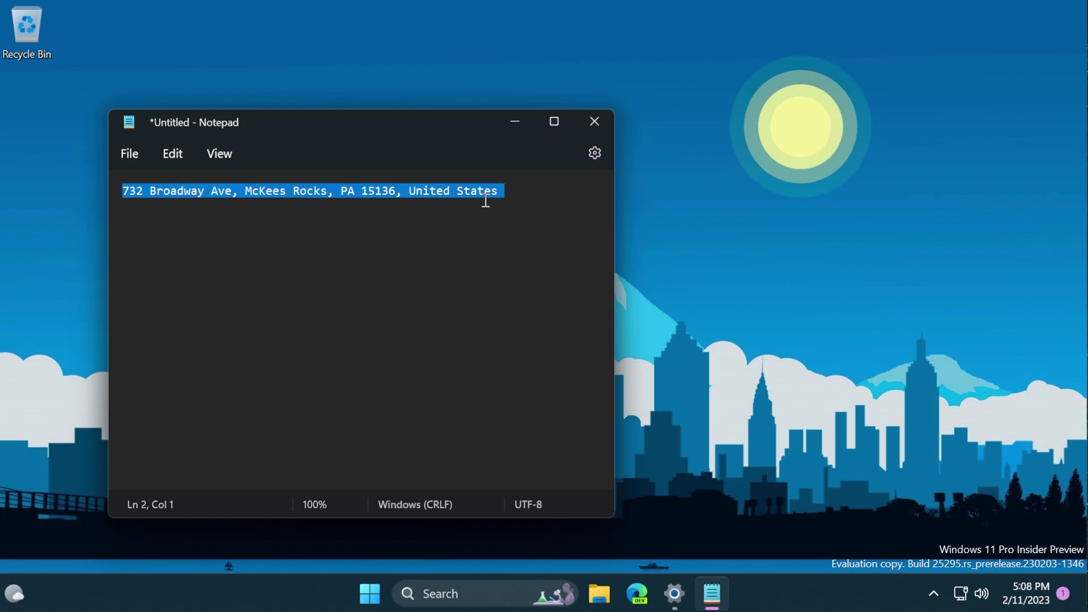
key("Delete")
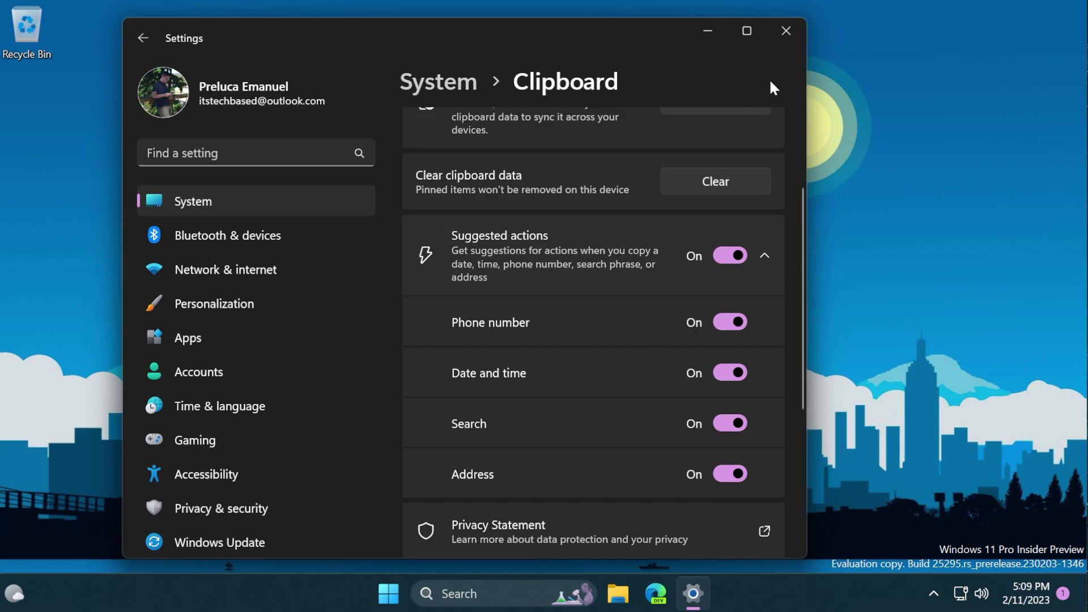
- Close Settings and run vivetool /enable /id:41058795 /variant:2 in an administrator Command Prompt
left_click(786, 31)
key("super+s")
type("cmd")
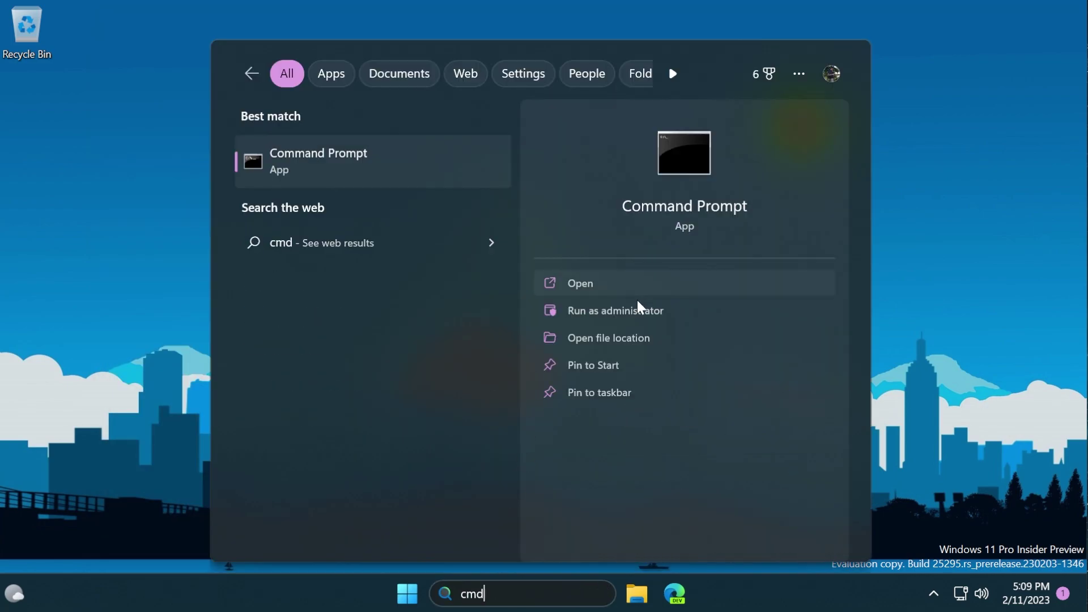
left_click(621, 317)
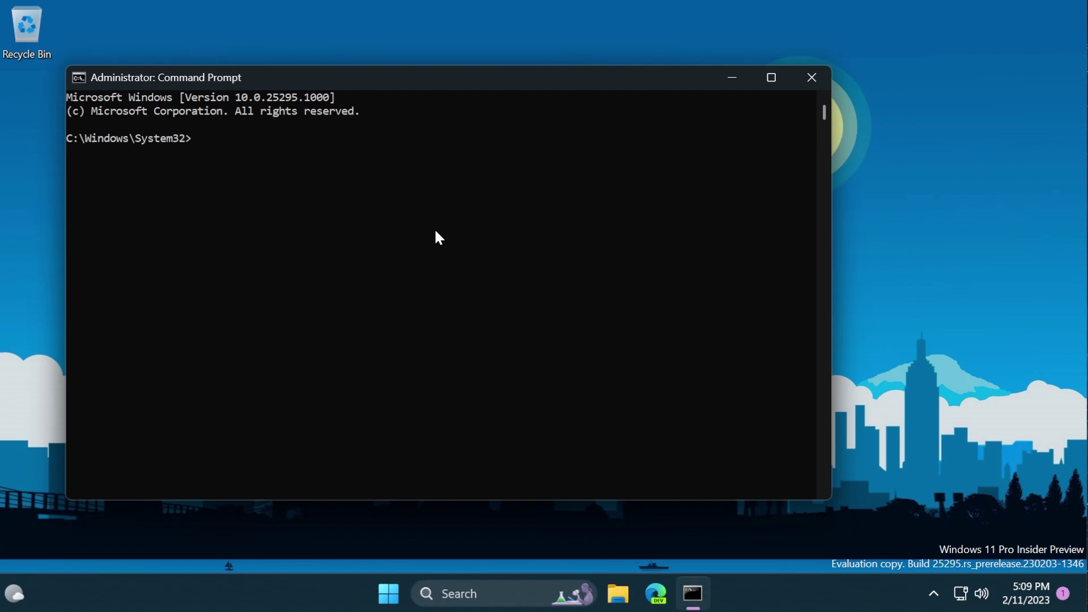
right_click(313, 255)
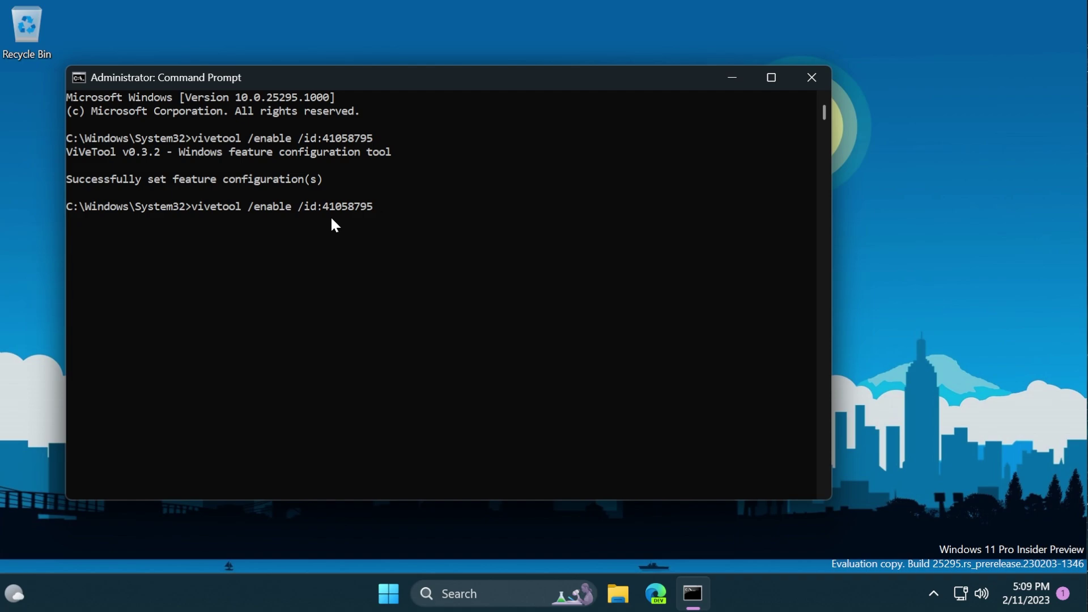
type("/")
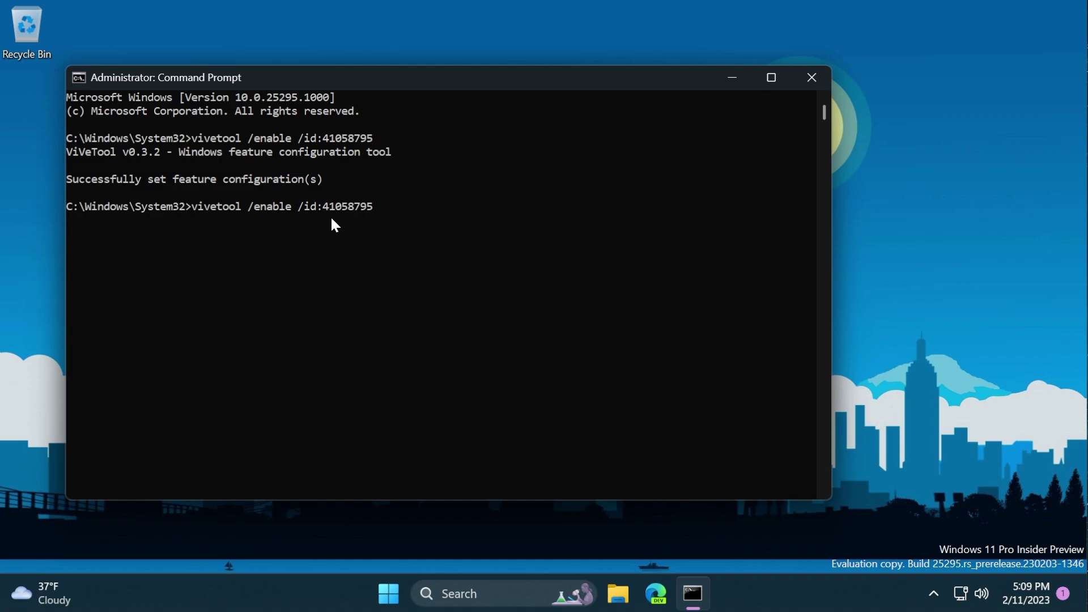
type("variant:2")
key("Return")
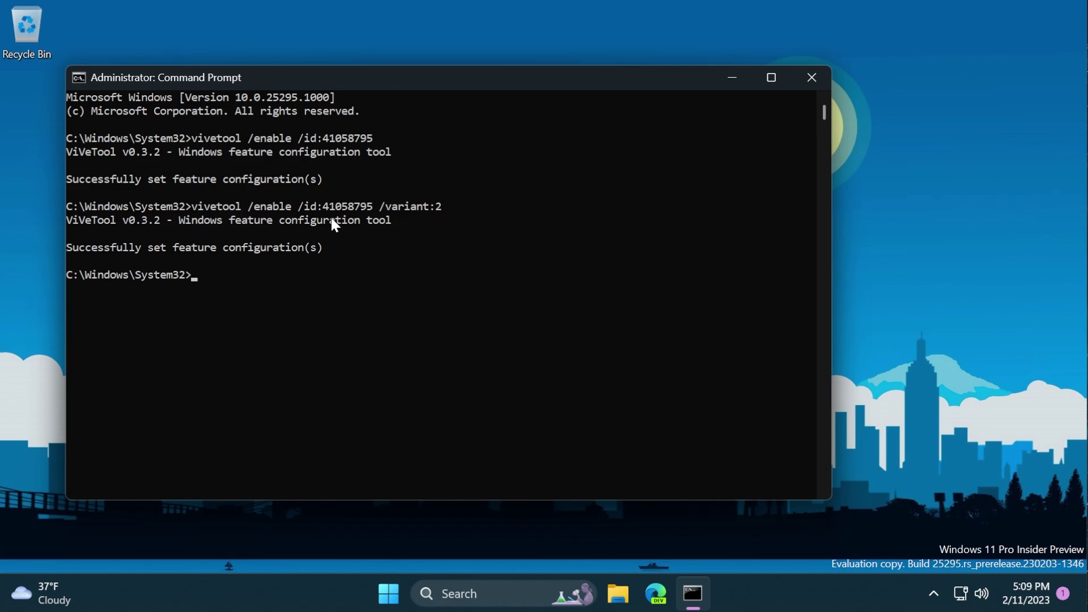
left_click(812, 77)
- Restart Windows, then dismiss the Look up directions suggestion for the copied address in Notepad
right_click(408, 595)
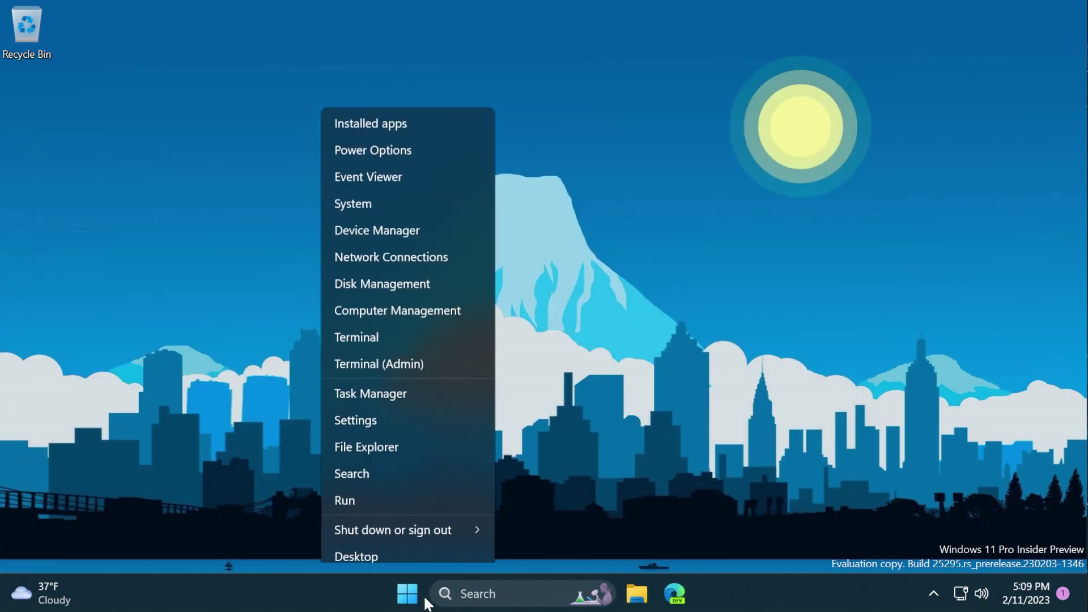
mouse_move(442, 520)
left_click(530, 517)
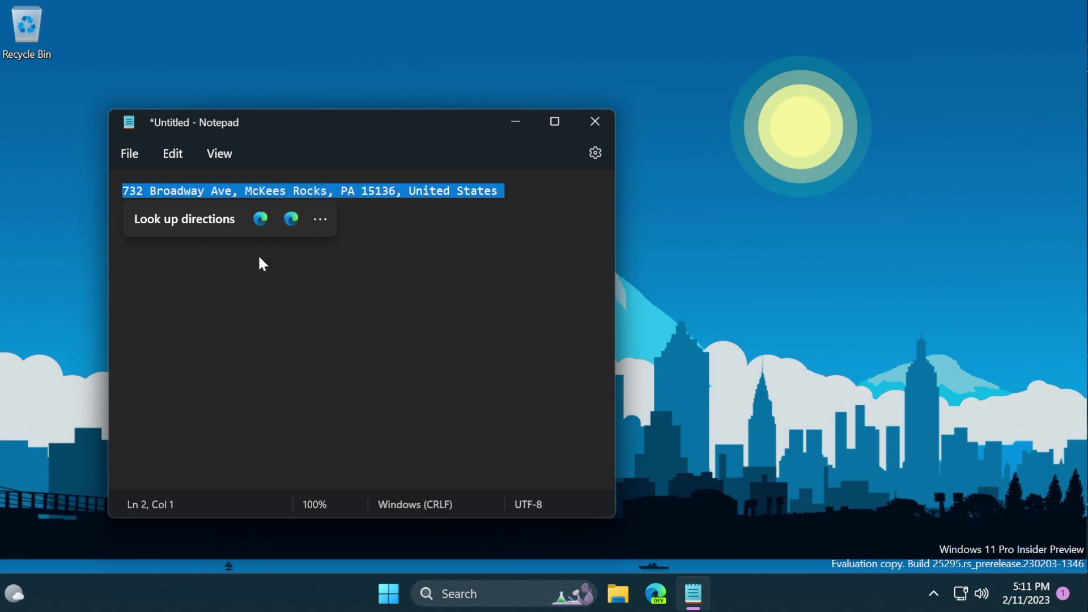
left_click(218, 262)
left_click(219, 262)
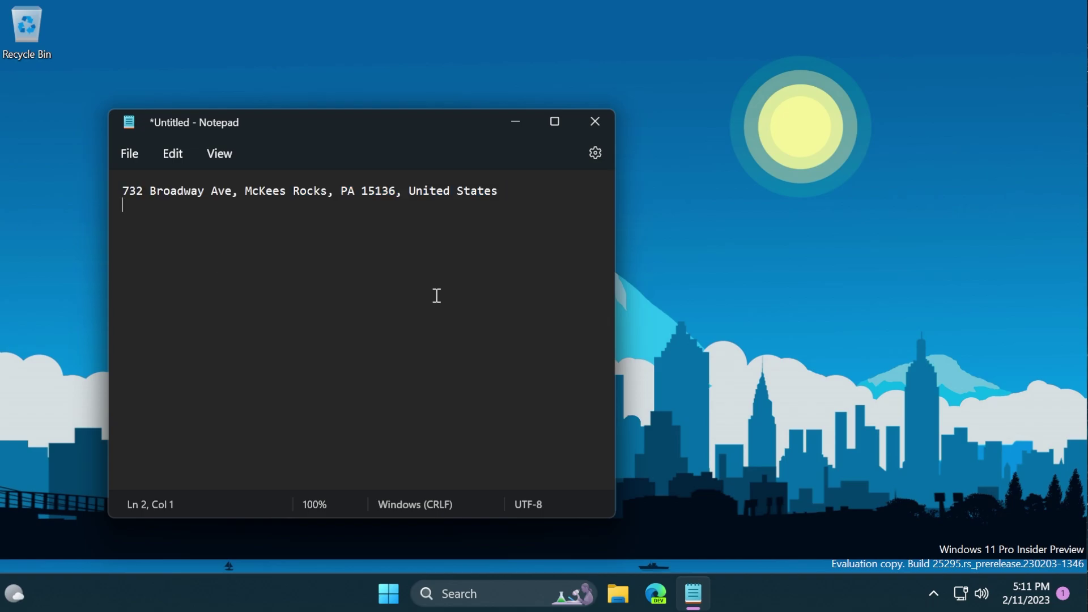
- Close Notepad with Alt+F4 without saving
key("alt+F4")
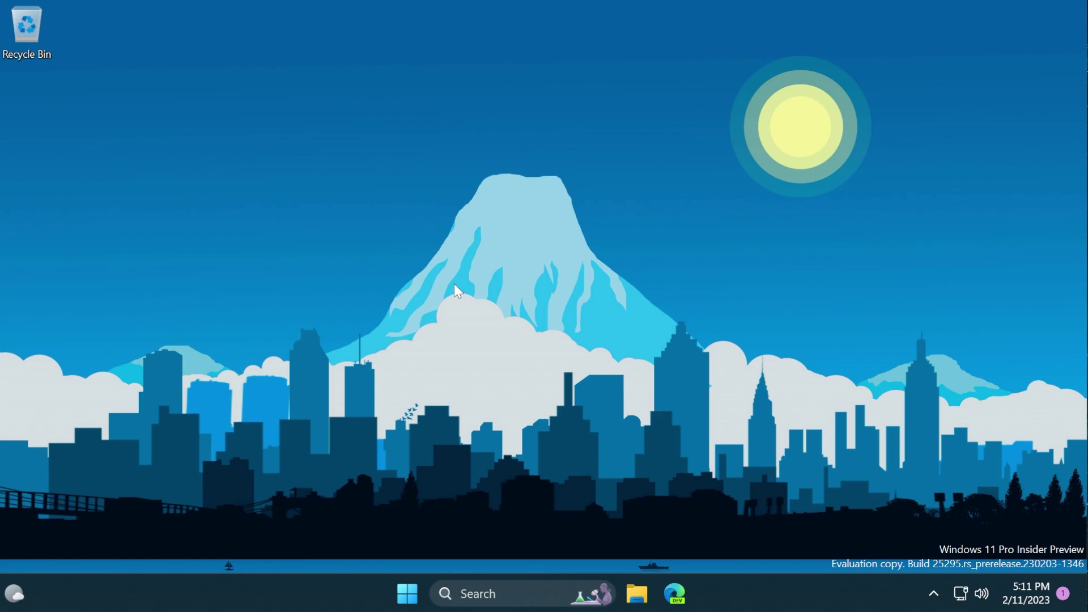